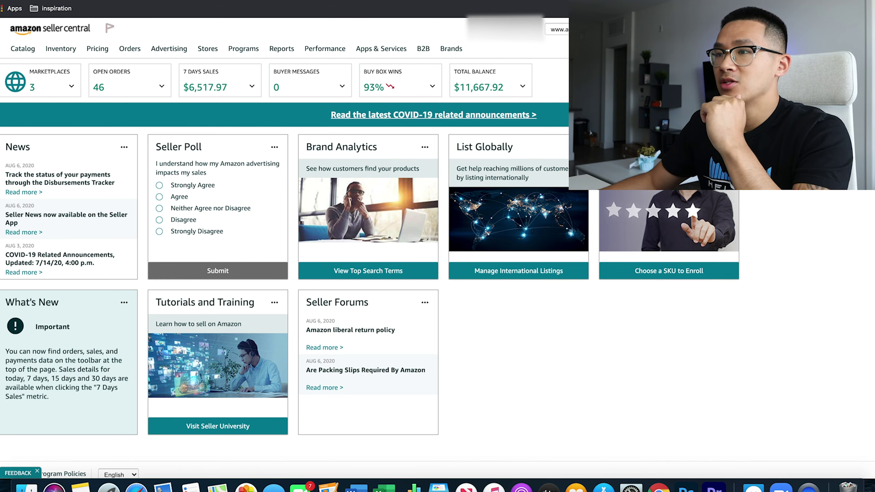
Step: Choose Add Products from the Catalog menu to start a new catalog entry
mouse_move(20, 51)
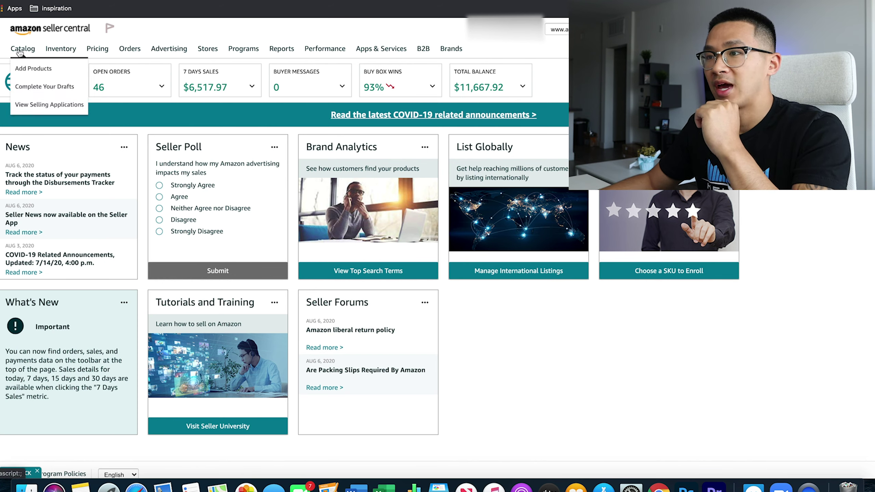
click(39, 72)
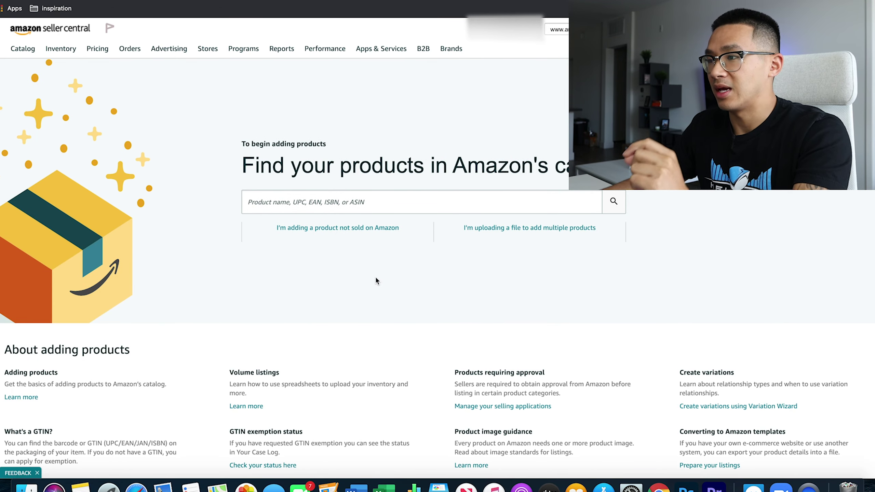
Step: Start a product not sold on Amazon and pick the Toys & Games beach balls category from a 'beach ball' search
click(308, 228)
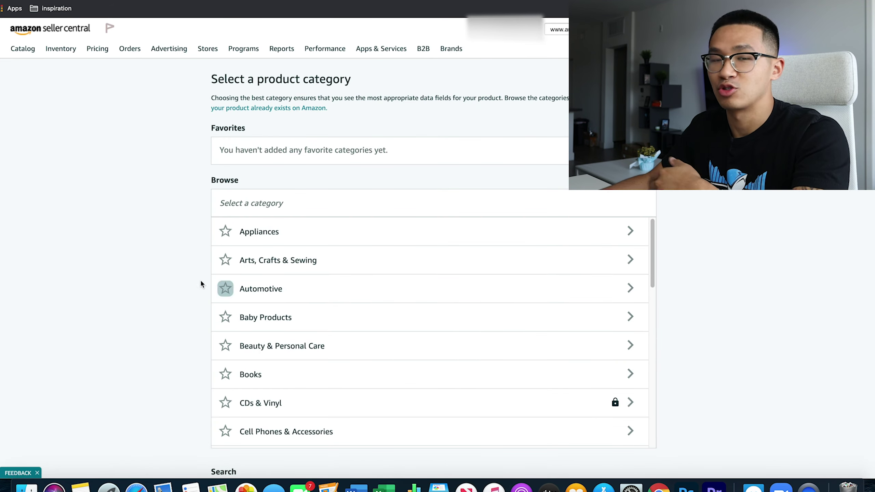
scroll(118, 295, down, 10)
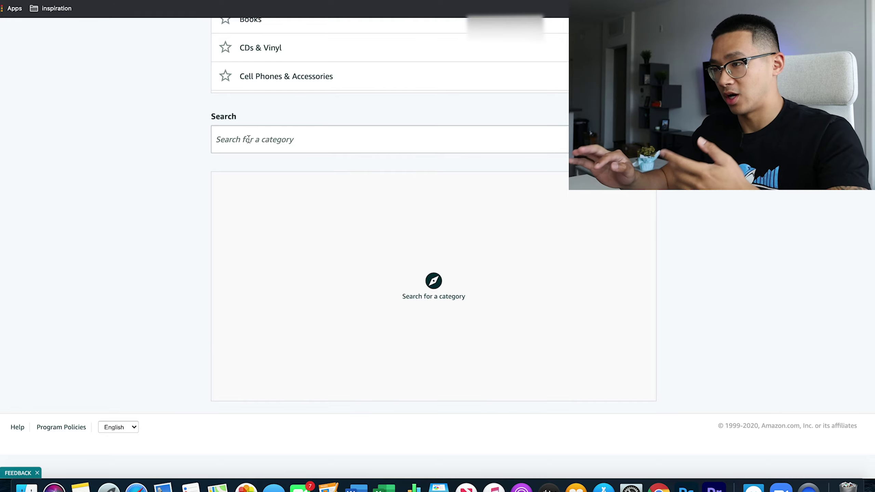
click(248, 139)
text(beach ball)
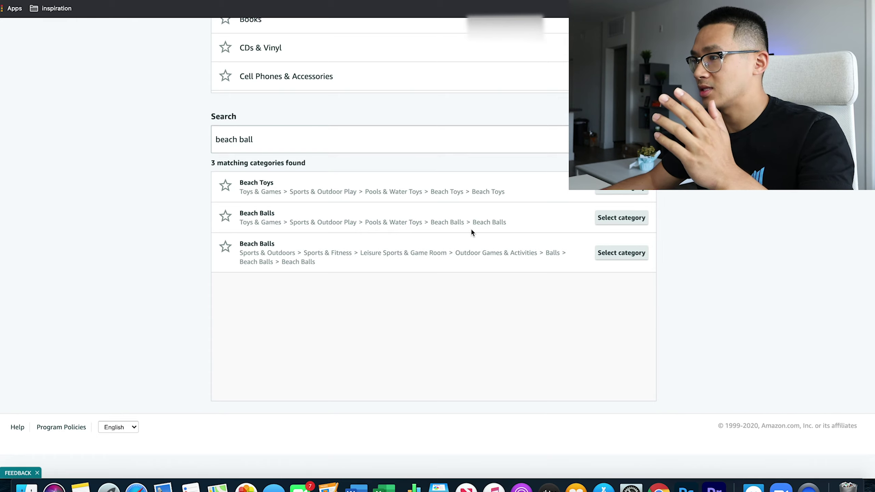
click(621, 218)
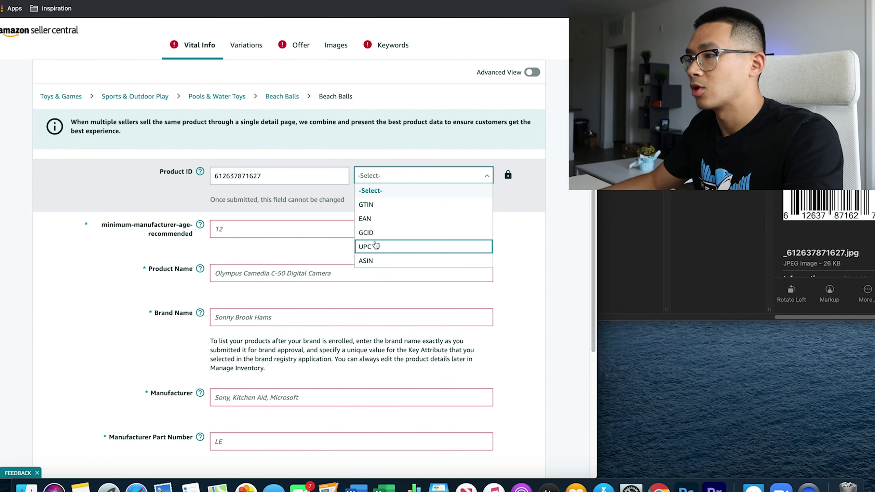
Step: Mark the product ID as a UPC and enter 12 as the minimum recommended age
click(377, 247)
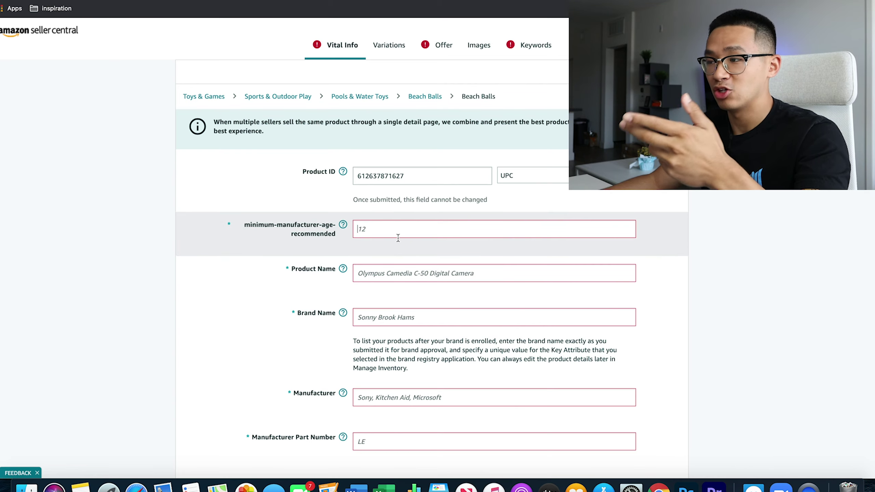
text(12)
Step: Enter 'beach ball' as the product name
click(398, 277)
text(beach bal)
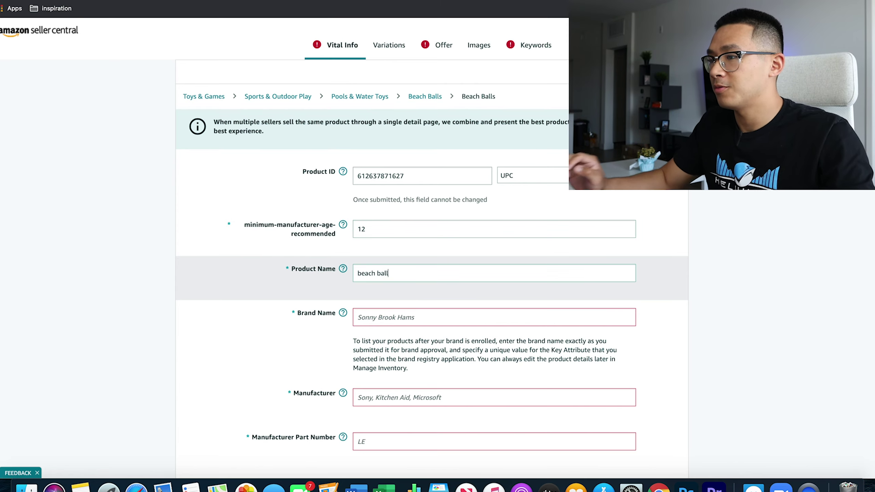
text(l)
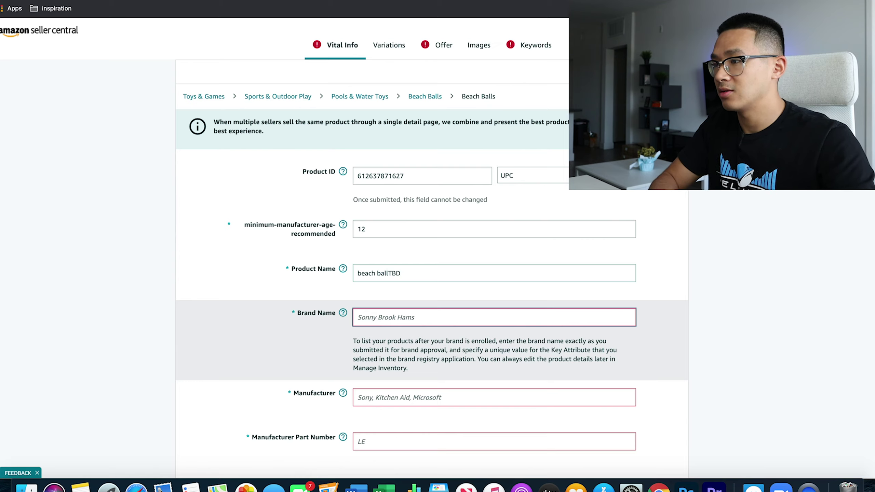
key(BackSpace)
key(BackSpace)
key(BackSpace)
Step: Set brand name and manufacturer to TBD and the manufacturer part number to 1
key(Tab)
text(TB)
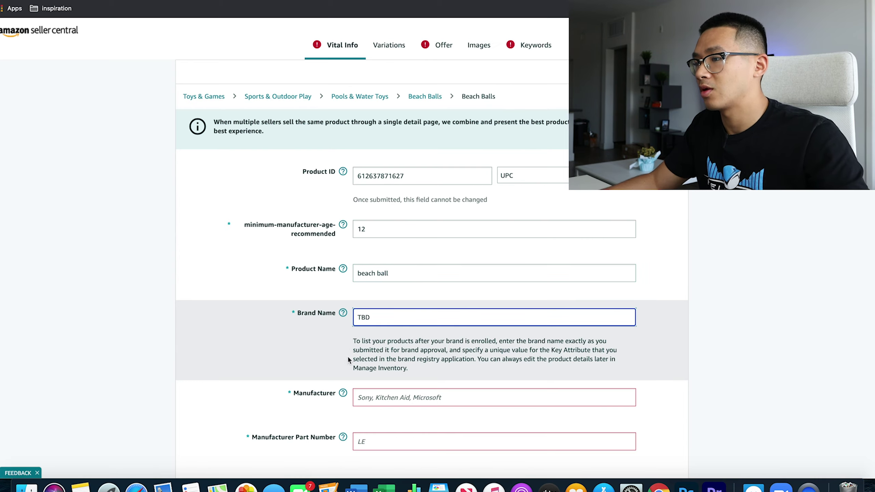
click(388, 400)
text(TBD)
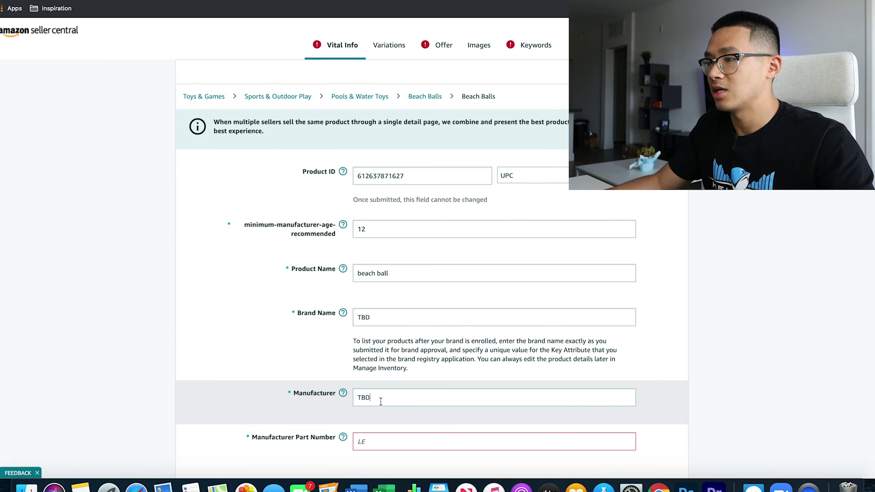
click(100, 296)
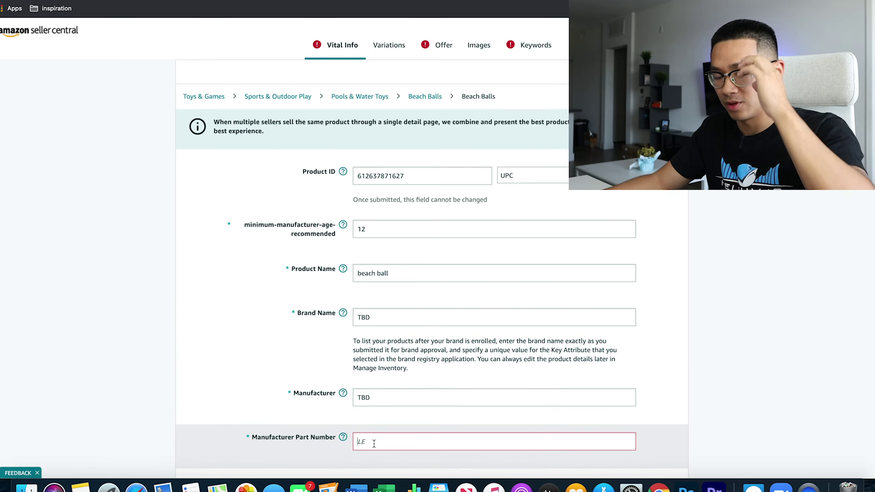
text(1)
scroll(124, 329, down, 1)
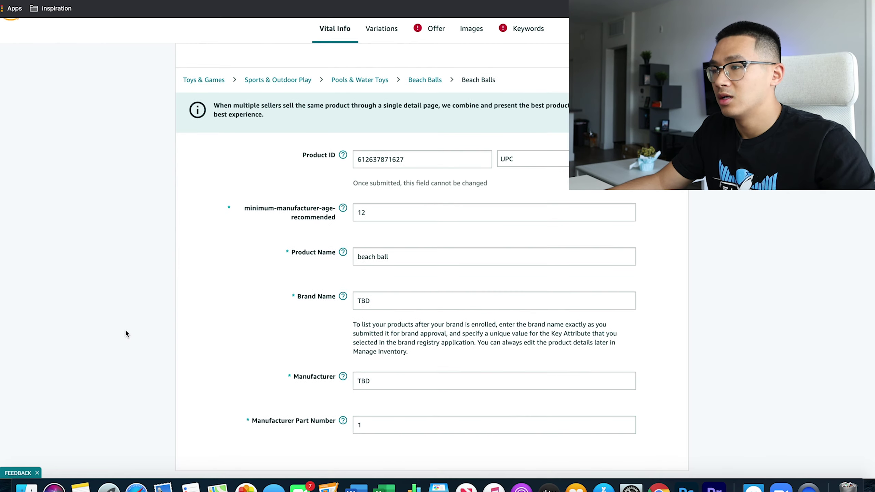
scroll(127, 333, down, 5)
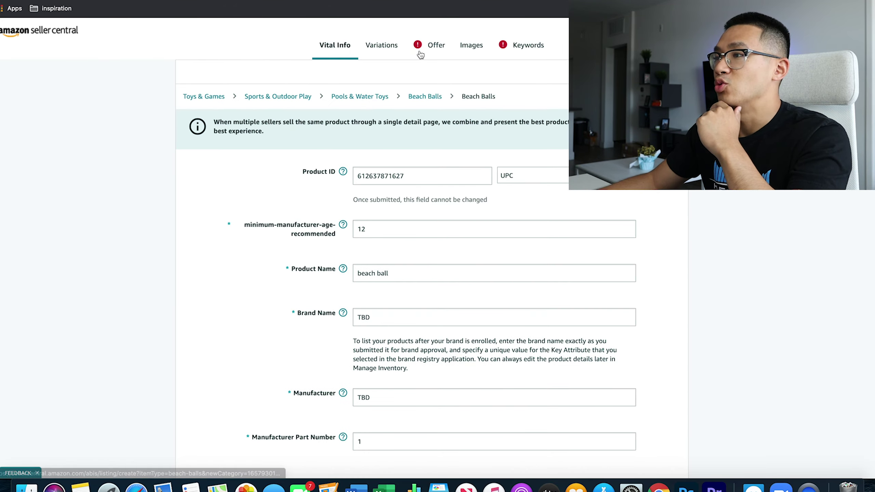
click(435, 44)
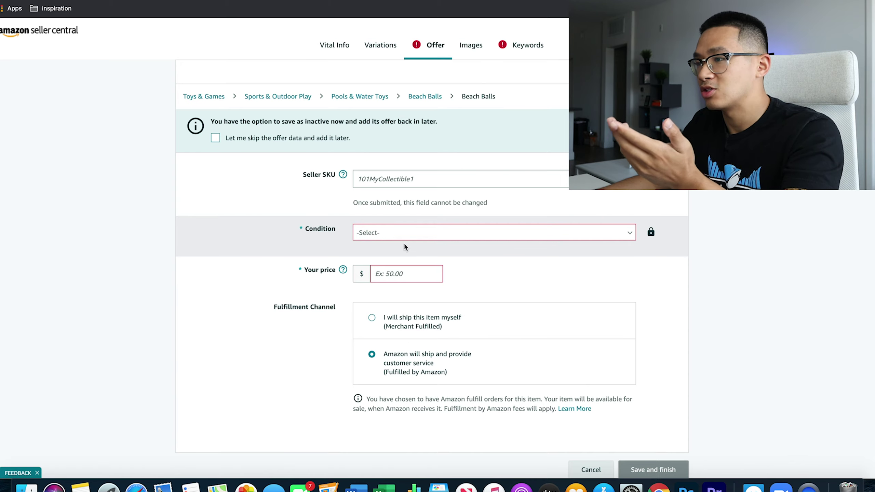
Step: Set the offer condition to New and the price to $15.00
click(429, 234)
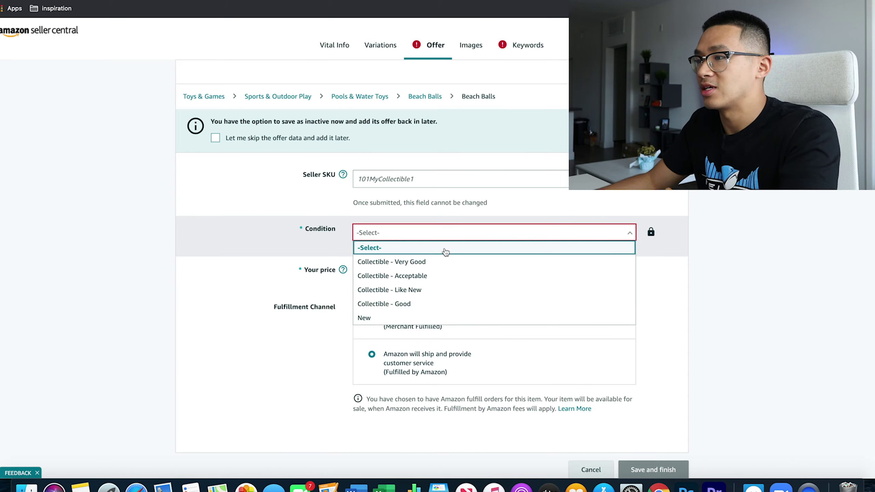
click(382, 317)
click(382, 286)
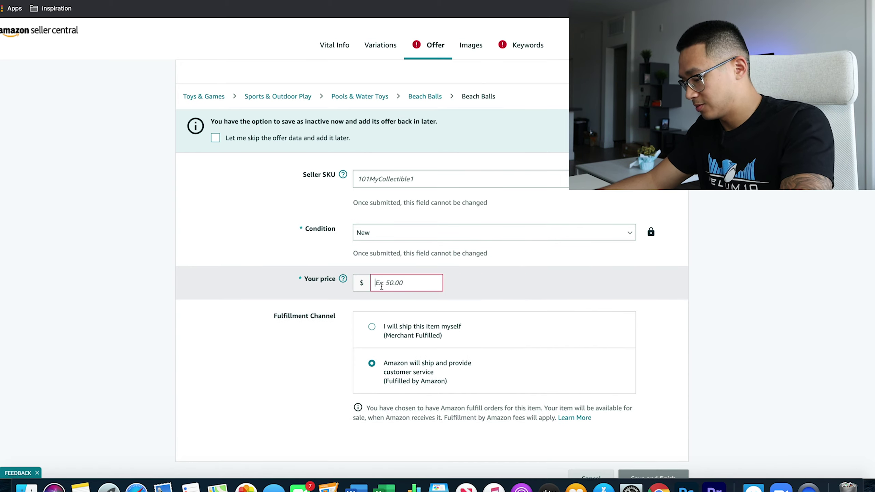
text(15)
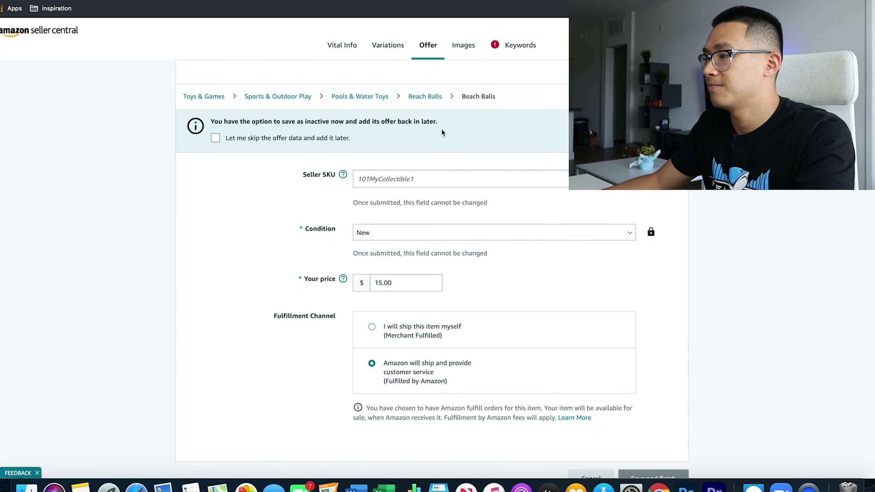
scroll(636, 264, down, 3)
scroll(645, 324, up, 5)
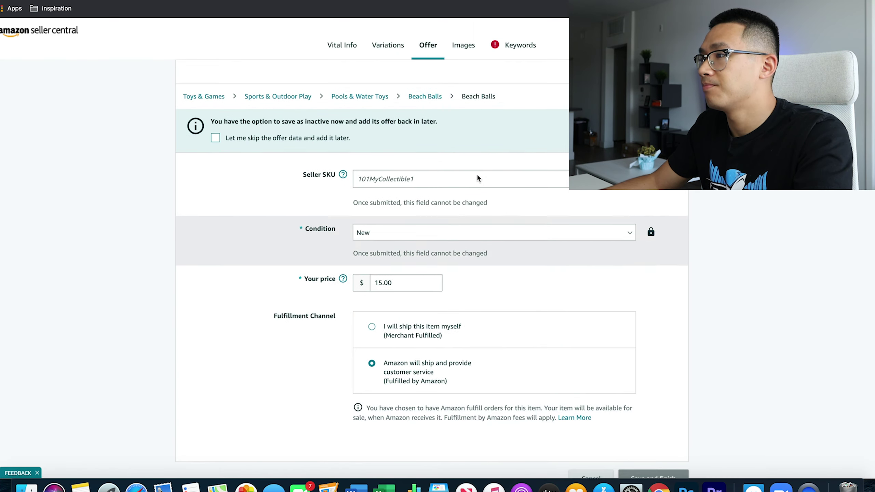
click(509, 48)
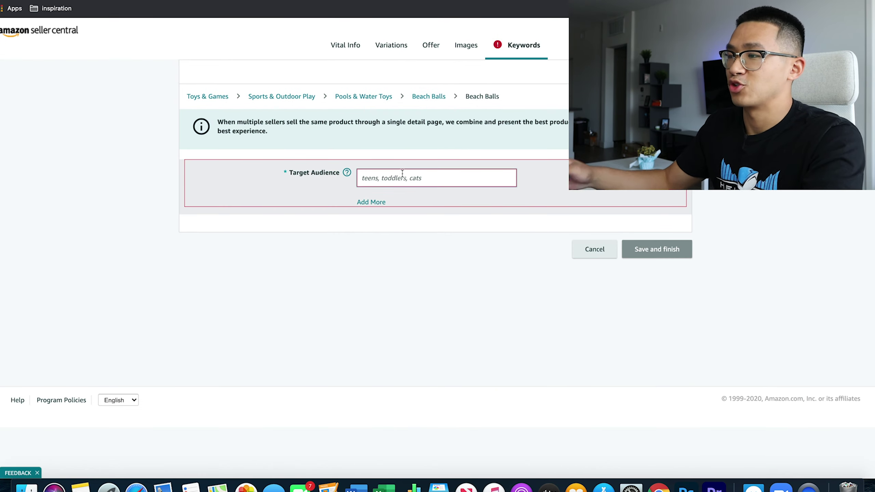
Step: Choose unisex-children as the target audience and save the beach ball listing
click(484, 172)
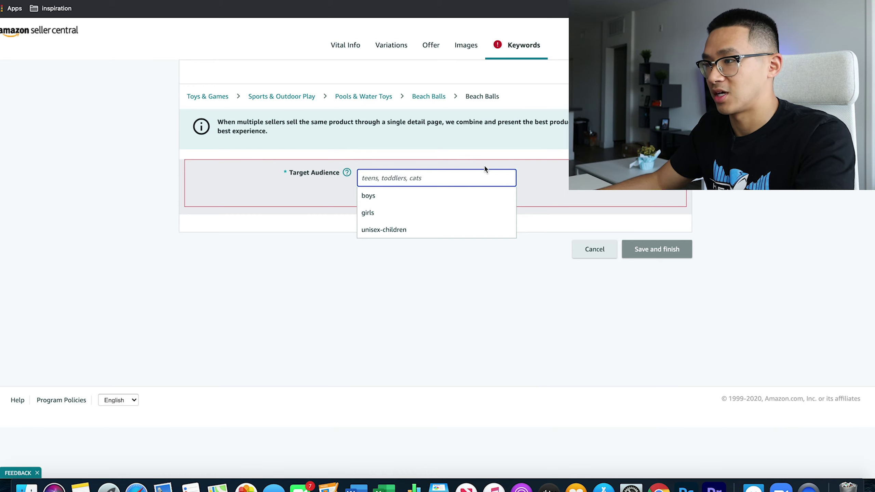
click(395, 231)
click(631, 250)
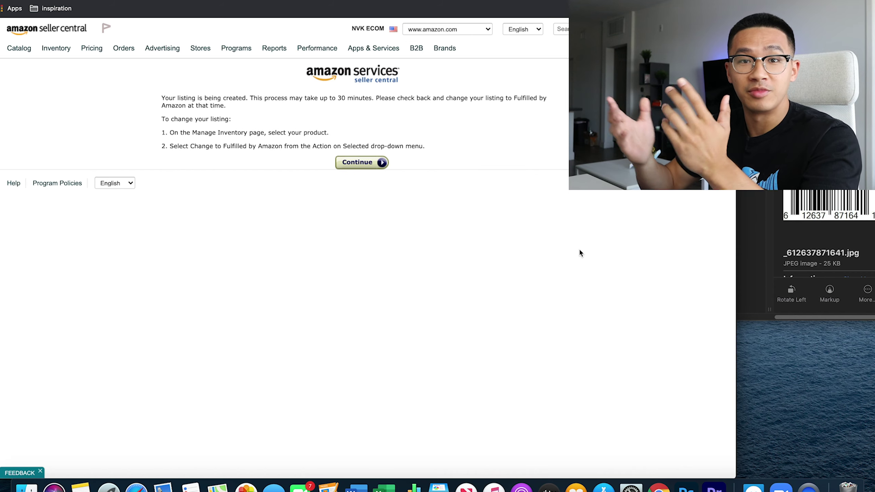